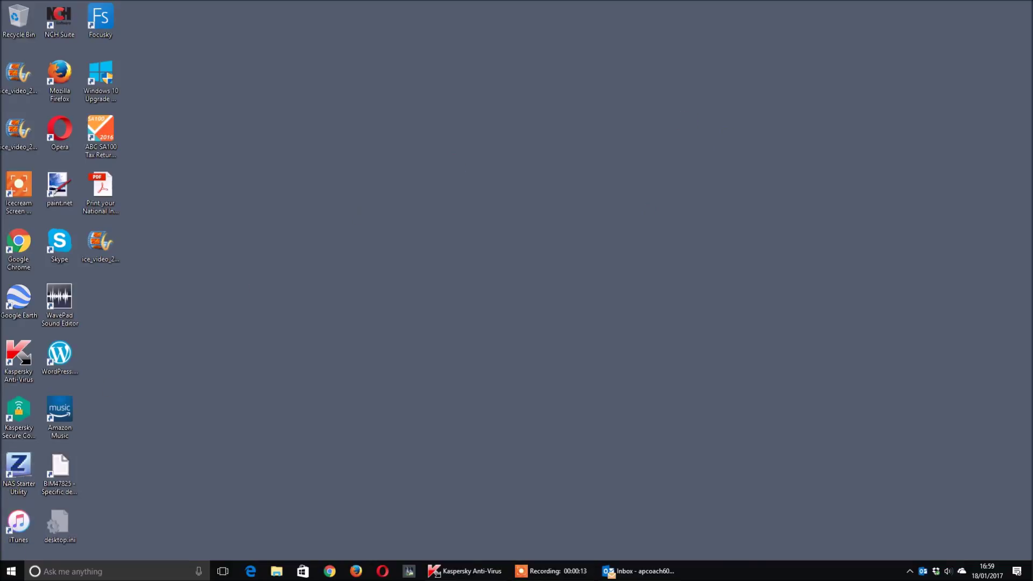
# Step: Launch the People app from a Start menu search for 'people'
pyautogui.click(11, 572)
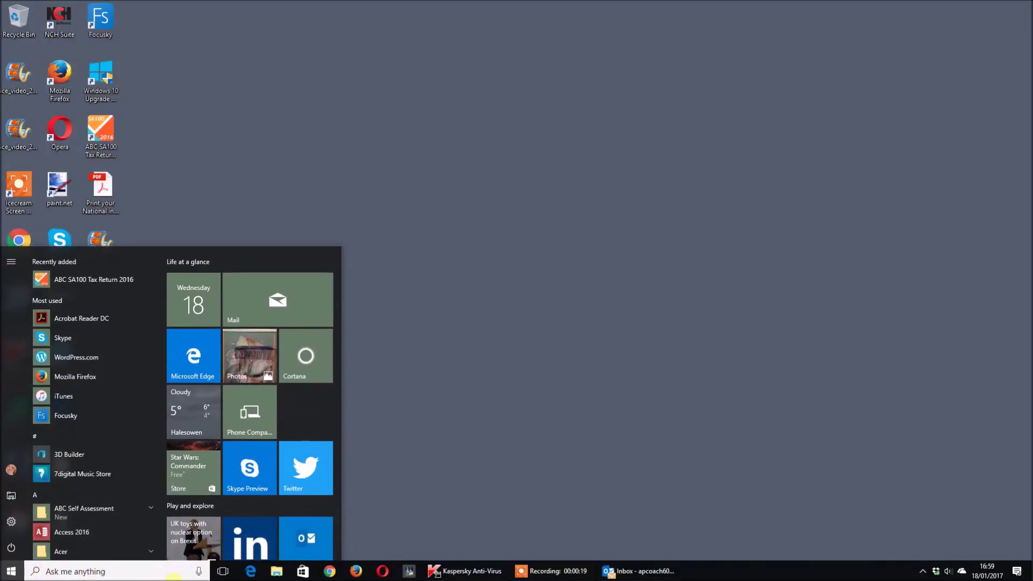
pyautogui.write('pe')
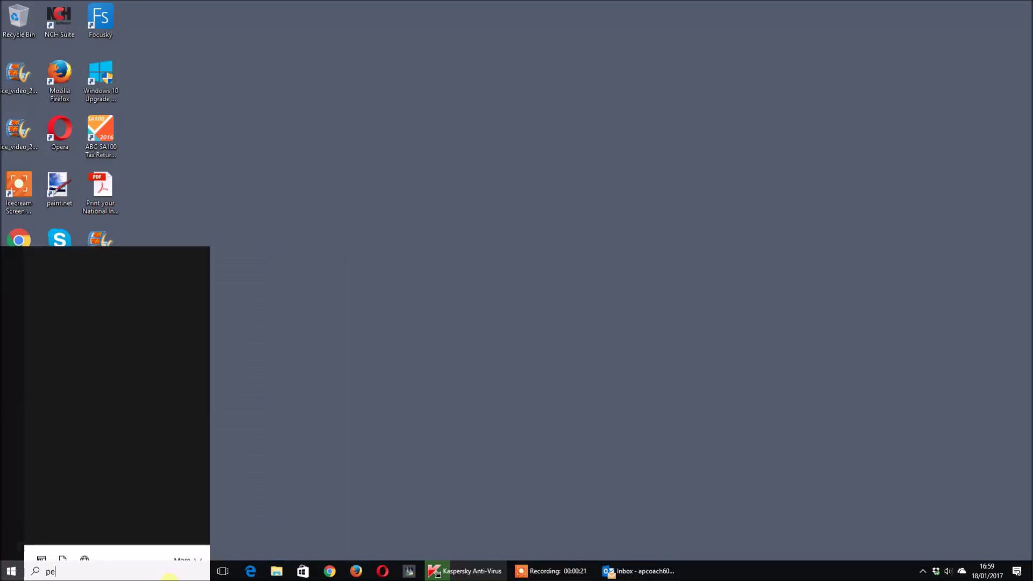
pyautogui.write('ople')
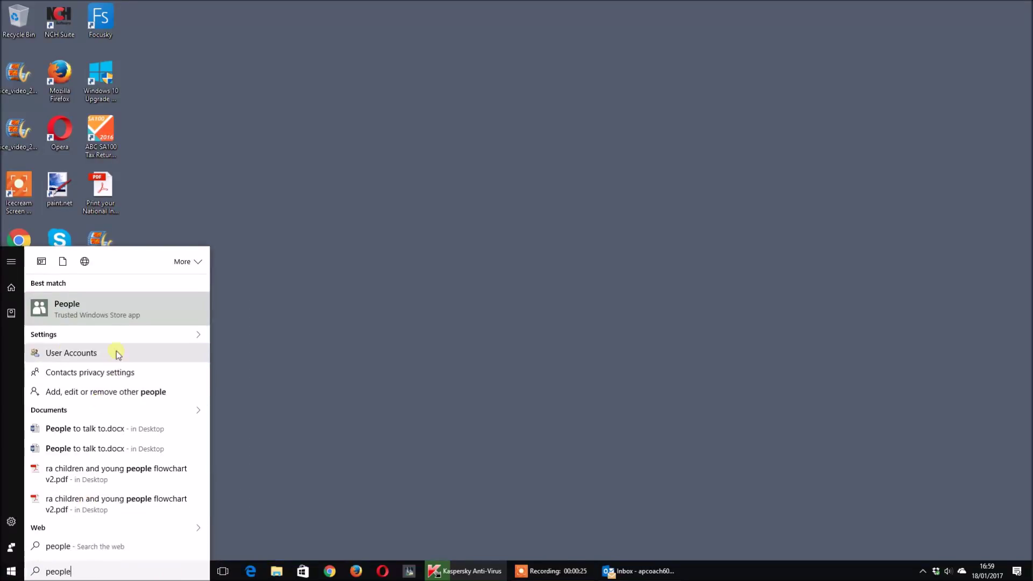
pyautogui.click(122, 310)
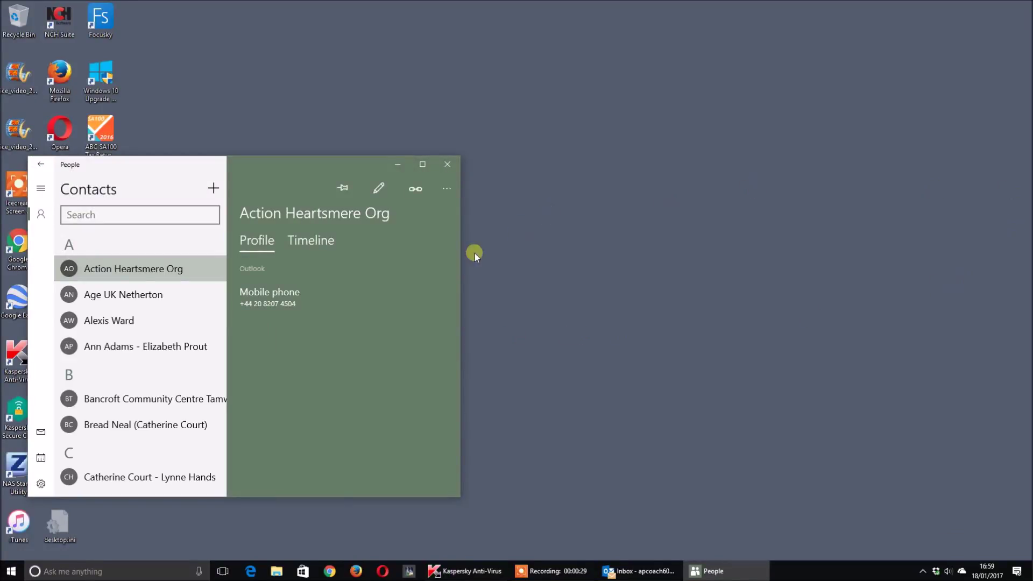
# Step: Begin a new Outlook contact from the Contacts + button
pyautogui.click(213, 188)
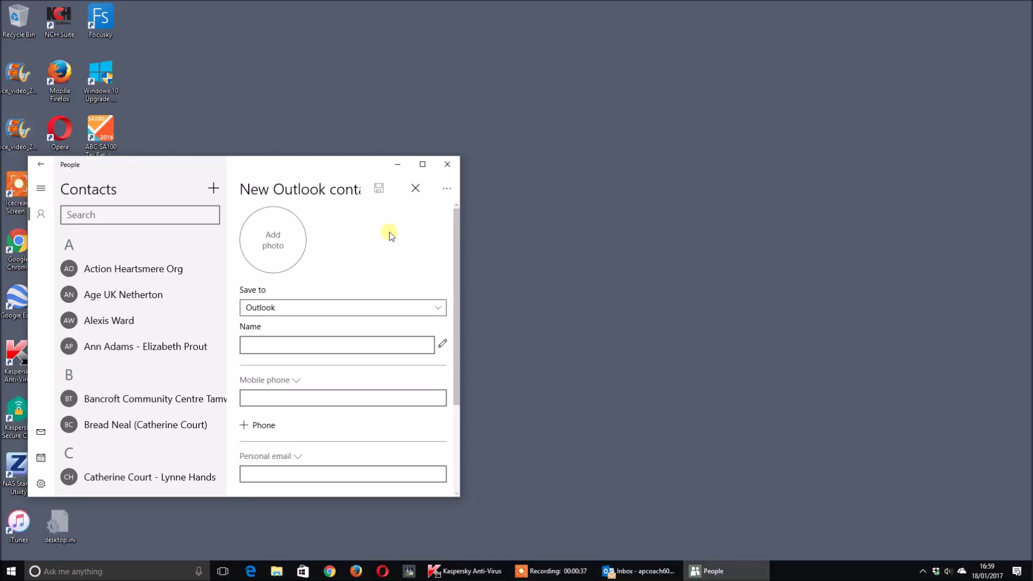
# Step: Enter 'The Lynne Email Group' as the new contact's name
pyautogui.click(258, 346)
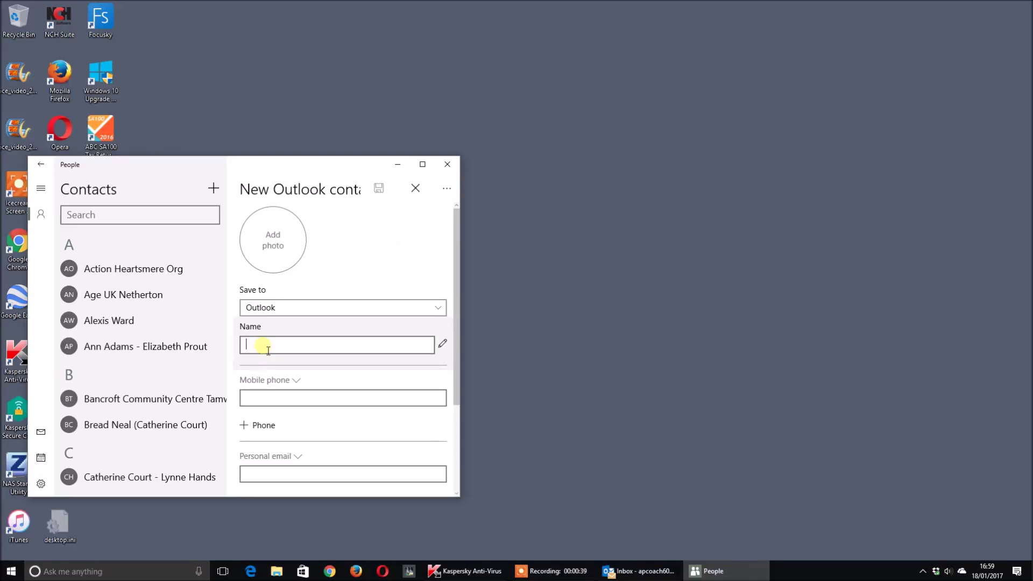
pyautogui.write('T')
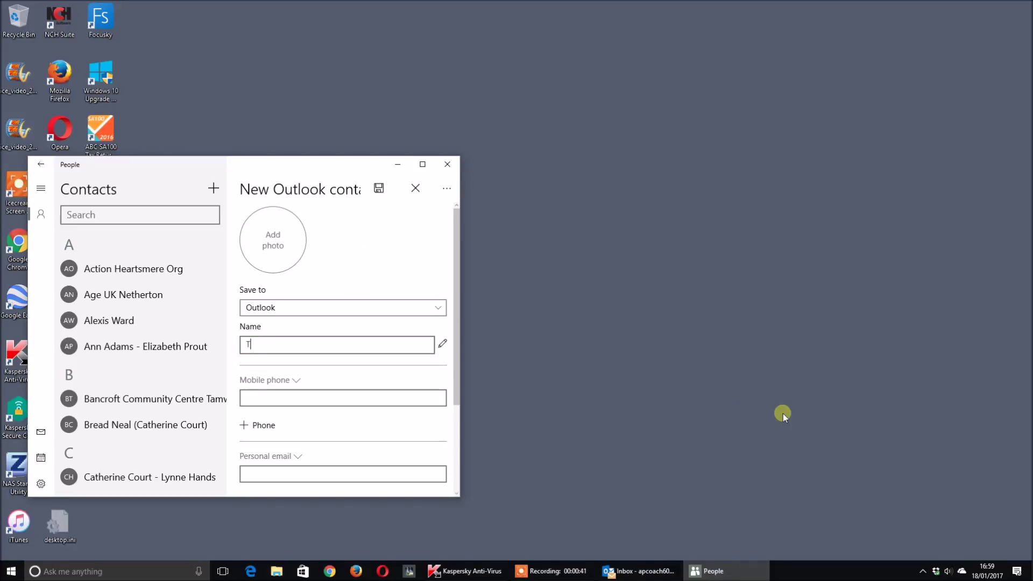
pyautogui.write('he Lynne')
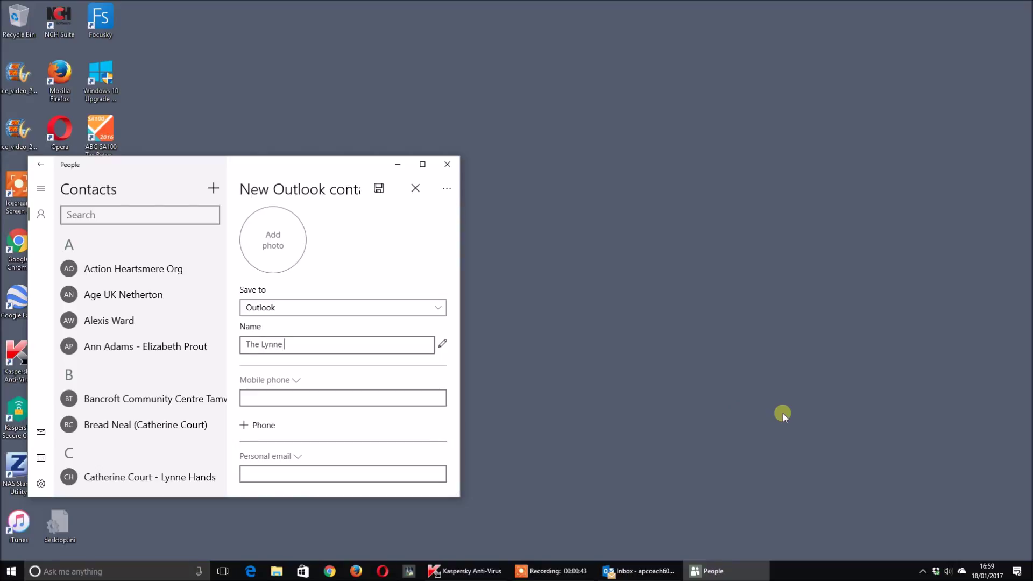
pyautogui.write(' Email G')
pyautogui.write('roup')
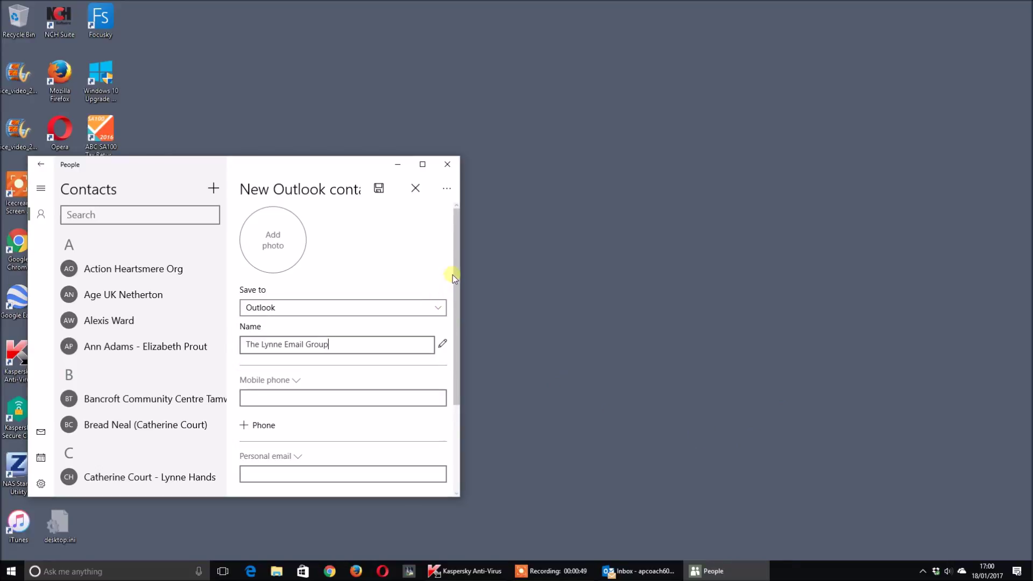
pyautogui.scroll(-1, 448, 293)
pyautogui.scroll(-2, 449, 292)
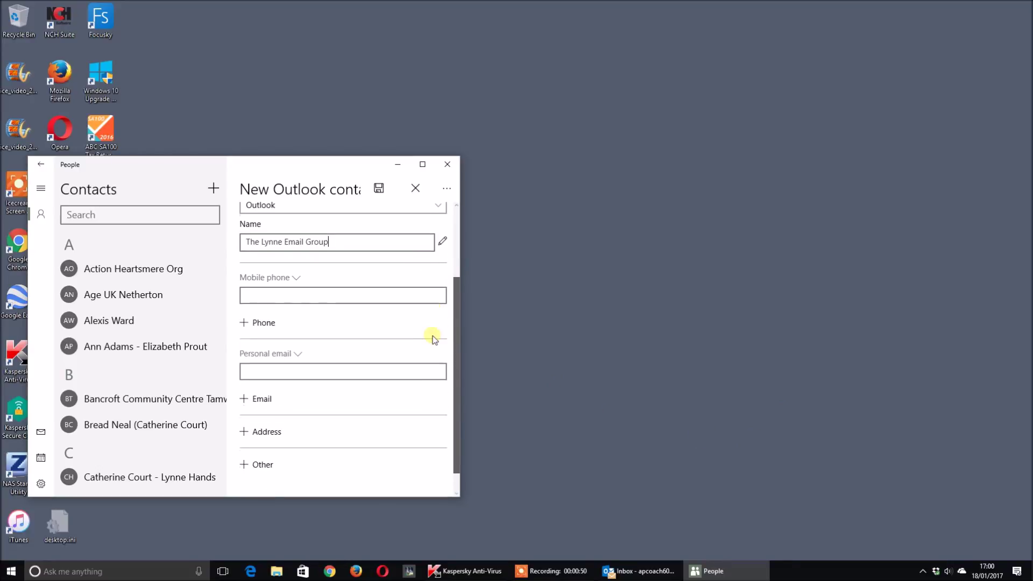
# Step: Enter three semicolon-separated addresses in Personal email and save the group contact
pyautogui.click(261, 373)
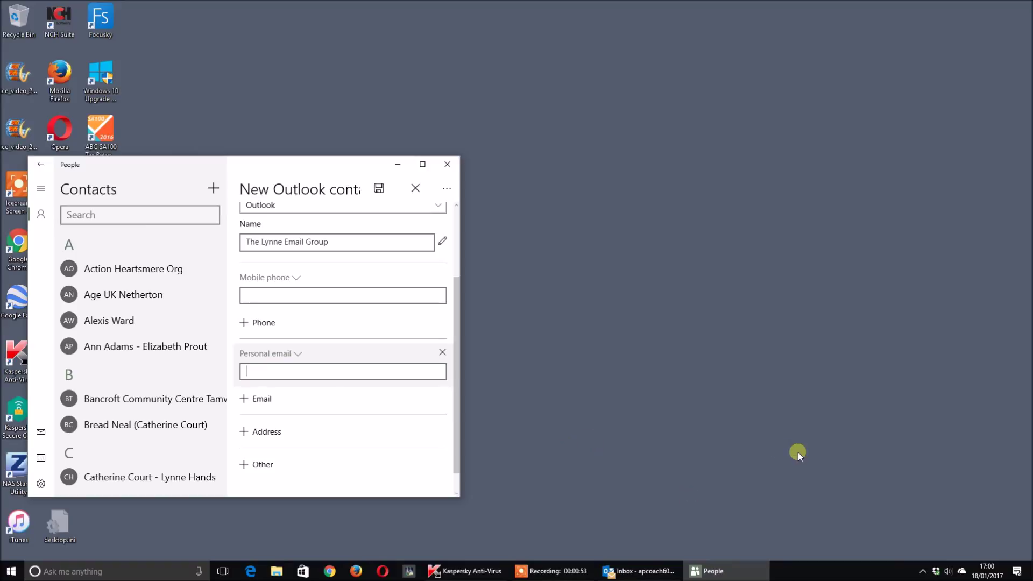
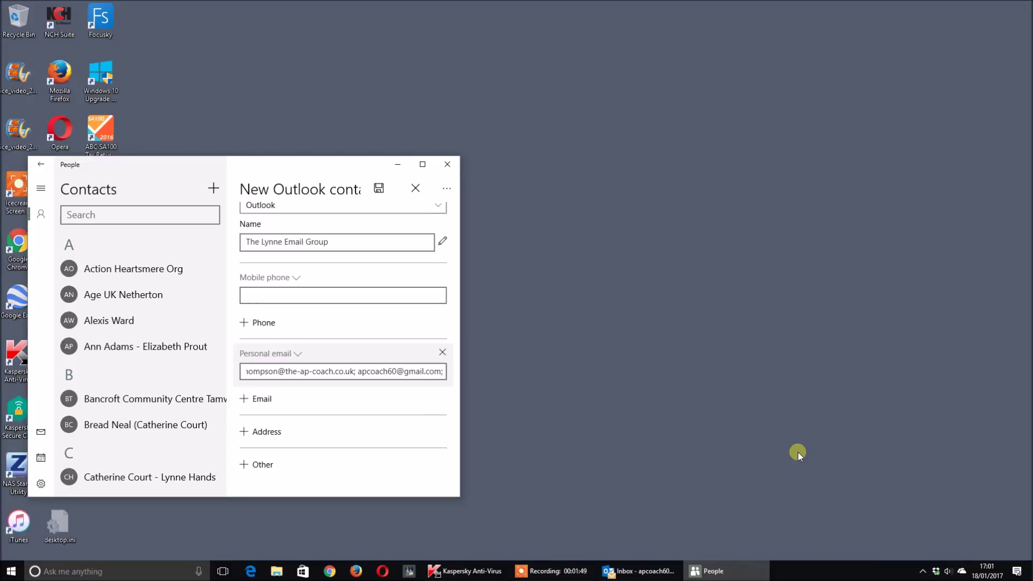
pyautogui.write(' ; ')
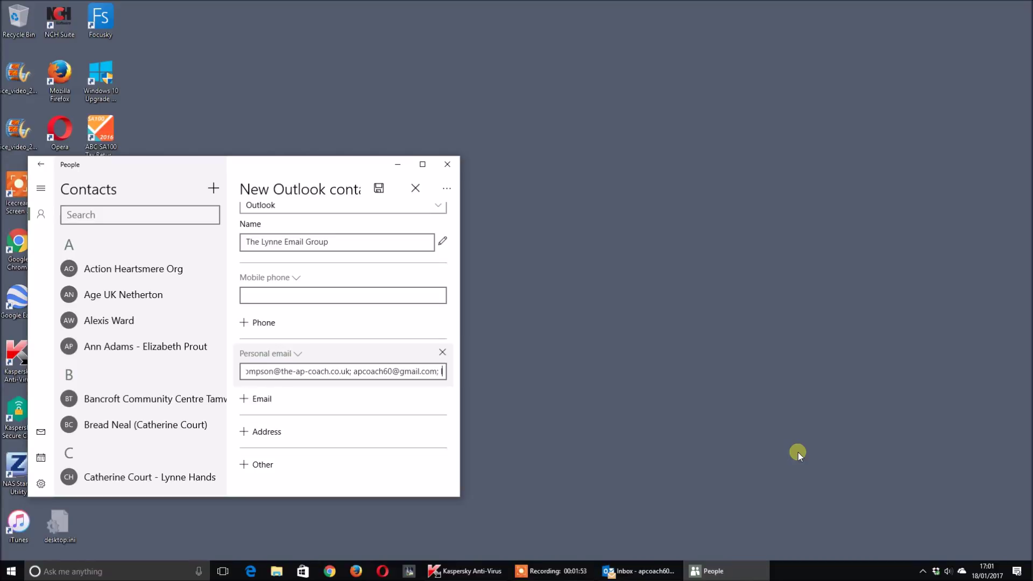
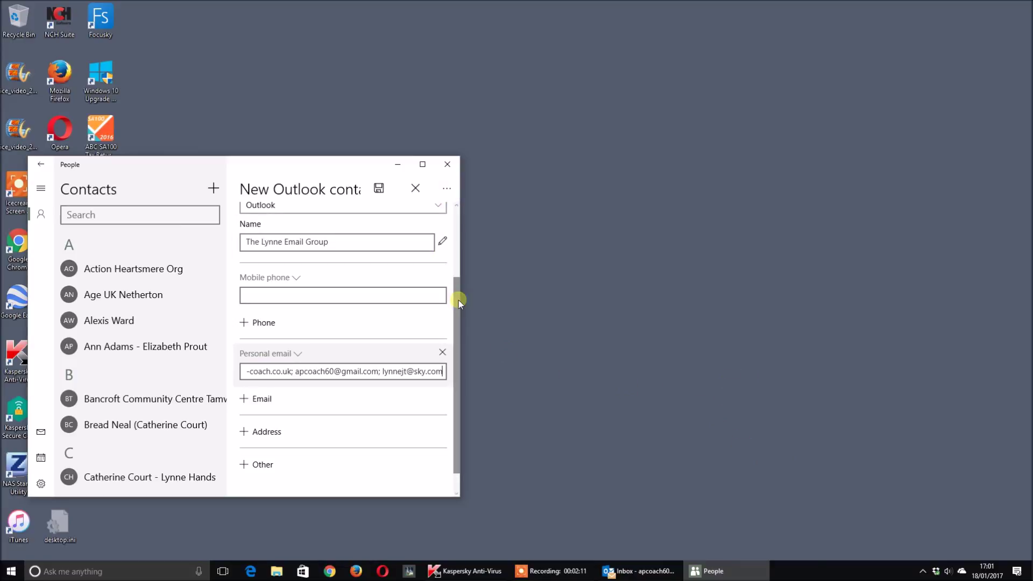
pyautogui.moveTo(459, 303)
pyautogui.mouseDown()
pyautogui.moveTo(458, 331)
pyautogui.moveTo(459, 243)
pyautogui.mouseUp()
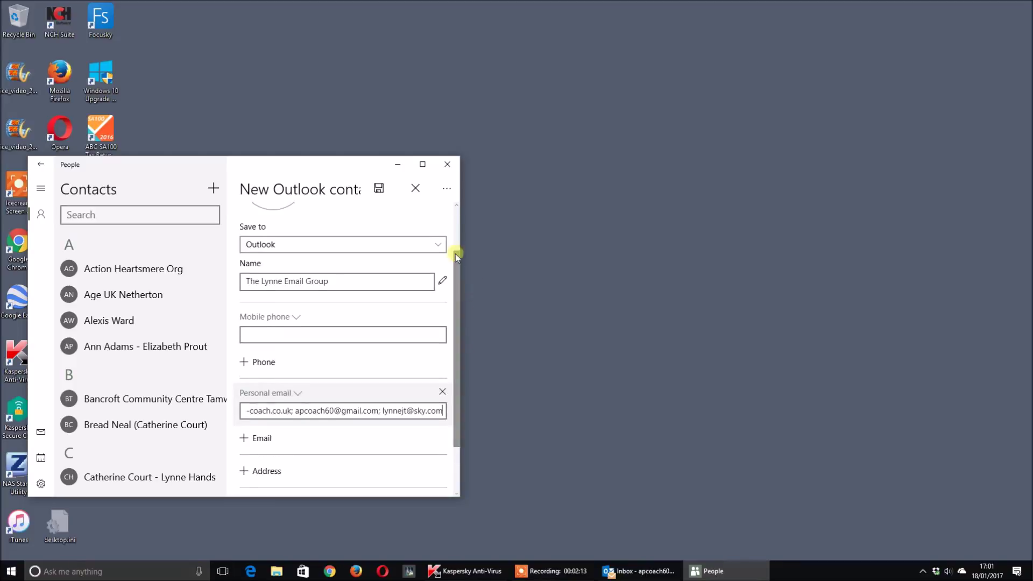
pyautogui.click(379, 189)
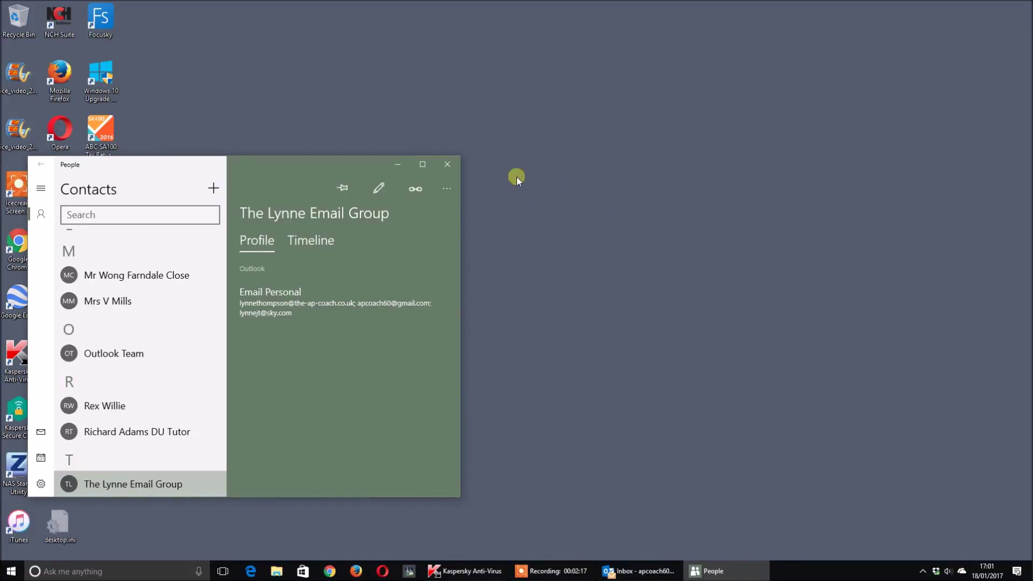
# Step: Close People and launch the Mail app from the Start menu
pyautogui.click(447, 165)
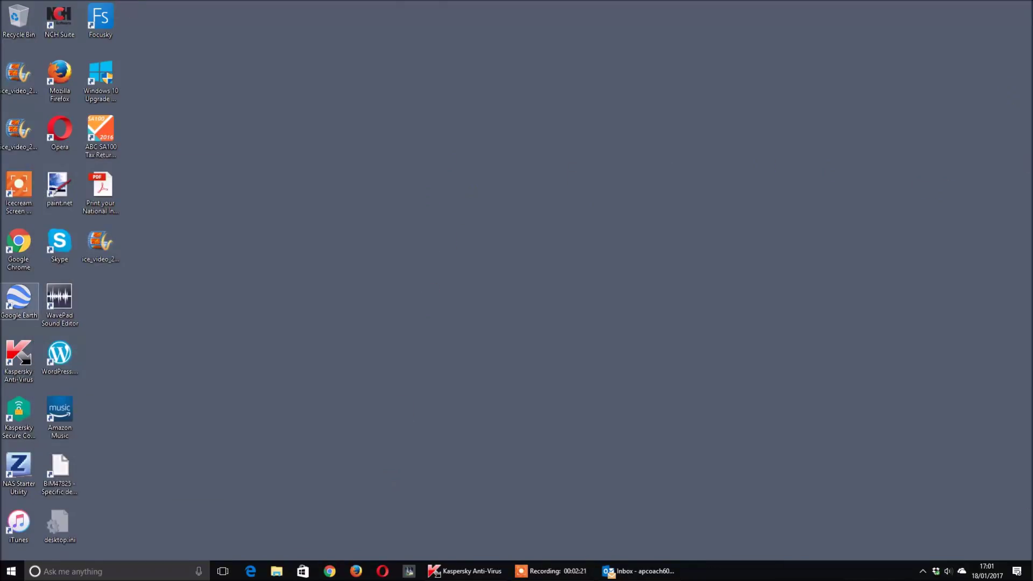
pyautogui.click(10, 571)
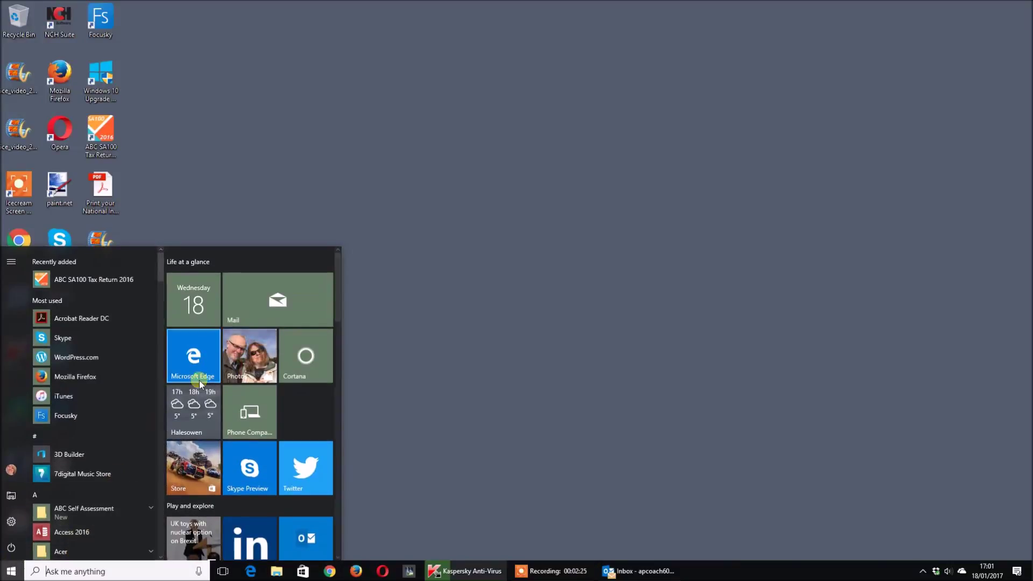
pyautogui.click(301, 295)
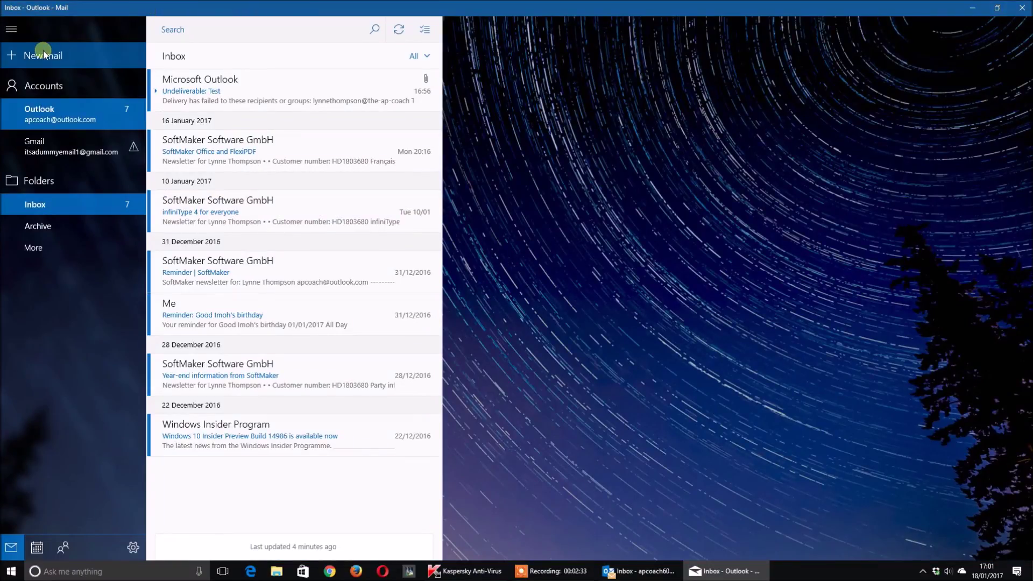
# Step: Compose a new email addressed to The Lynne Email Group from saved contacts
pyautogui.click(43, 54)
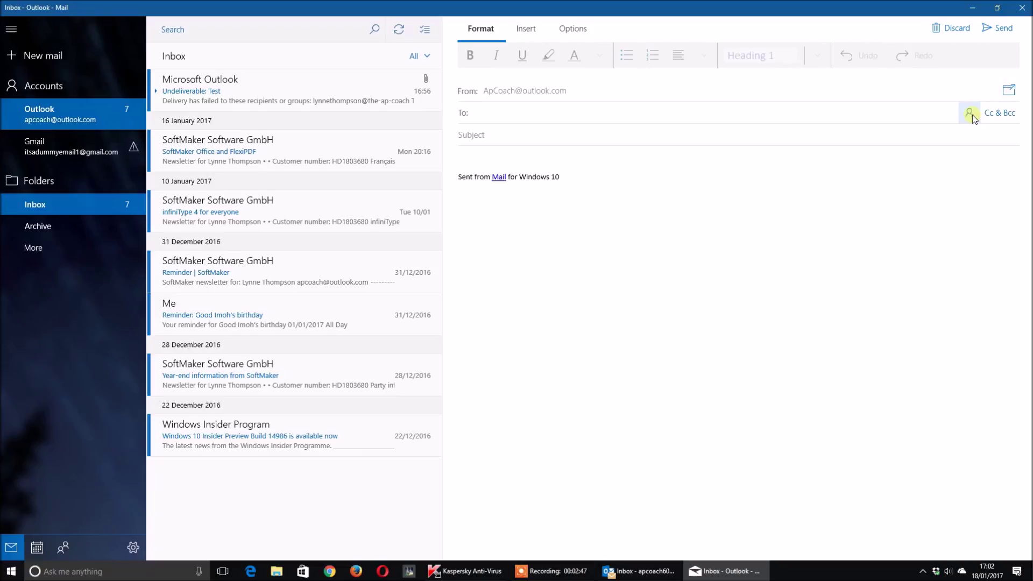
pyautogui.click(970, 113)
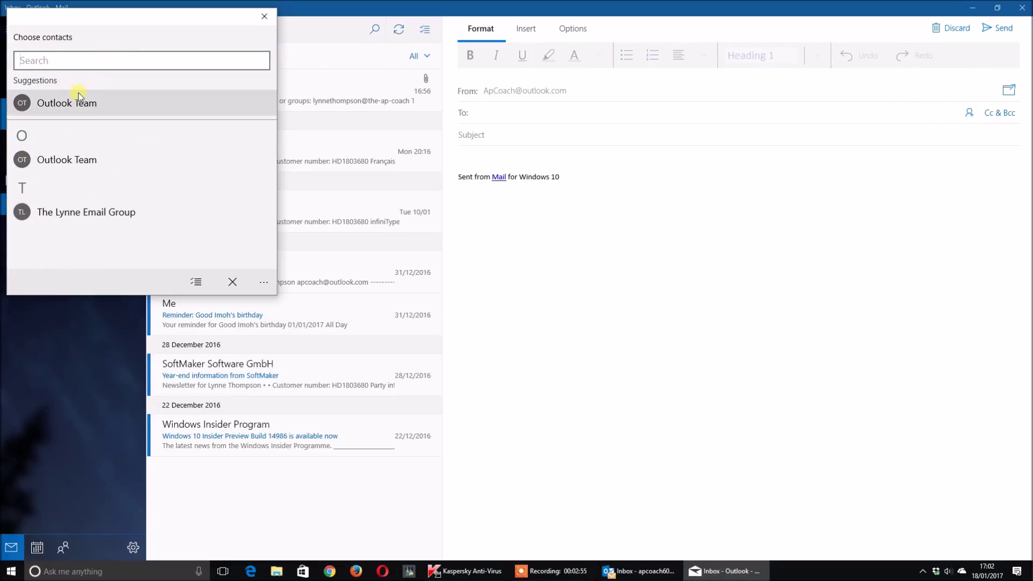
pyautogui.write('The ')
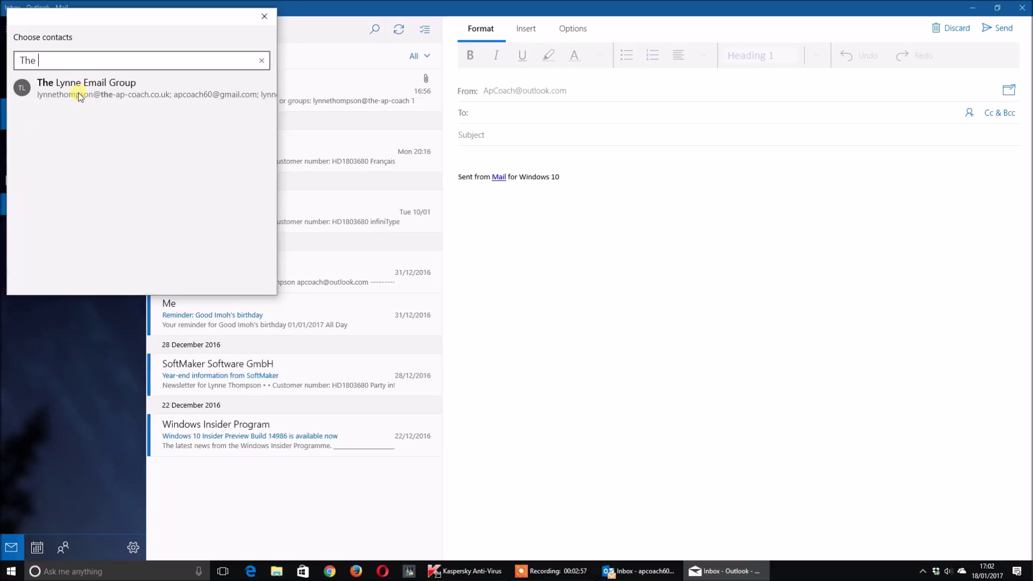
pyautogui.write('Lyn')
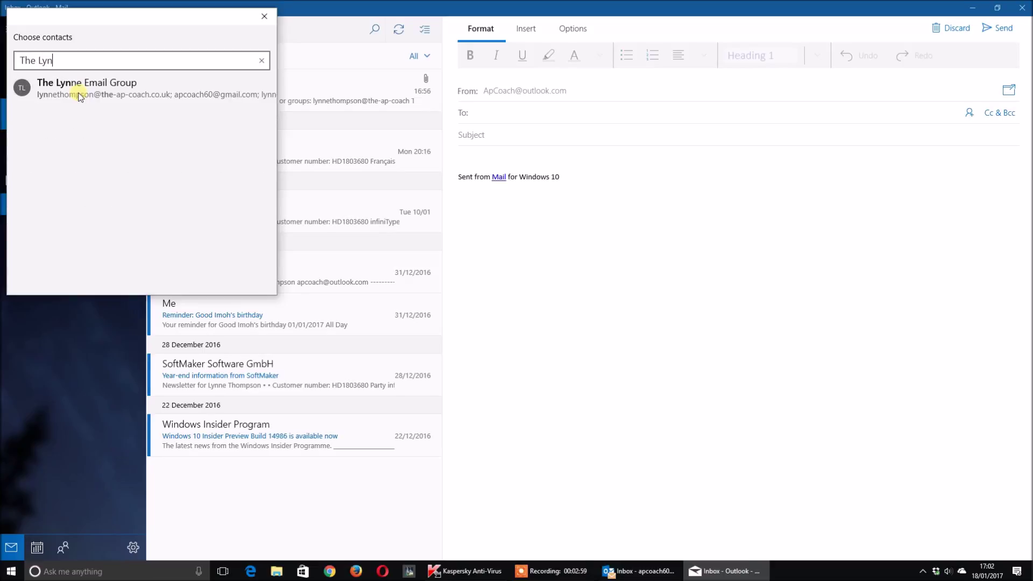
pyautogui.write('ne Emai')
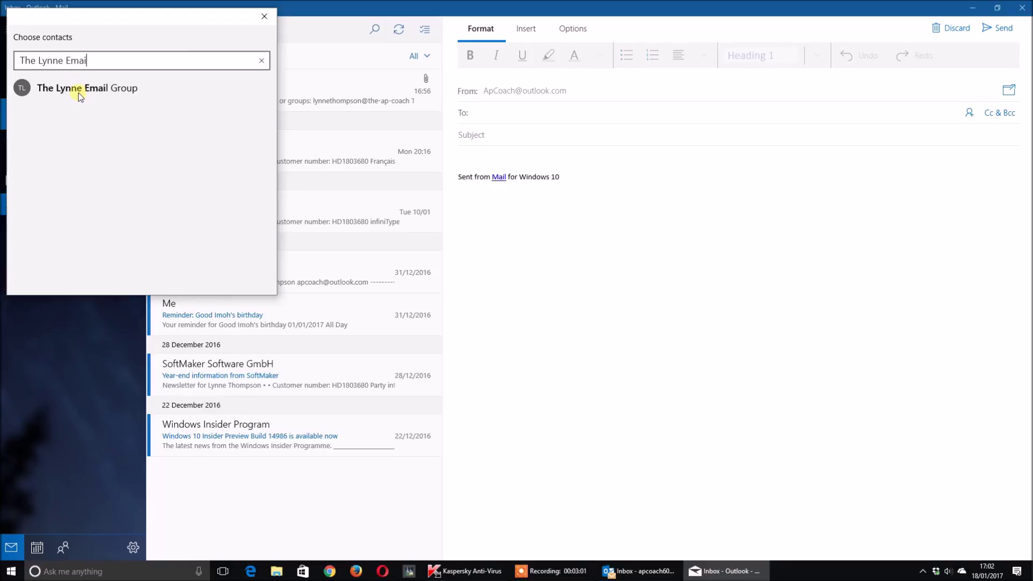
pyautogui.write('l Gru')
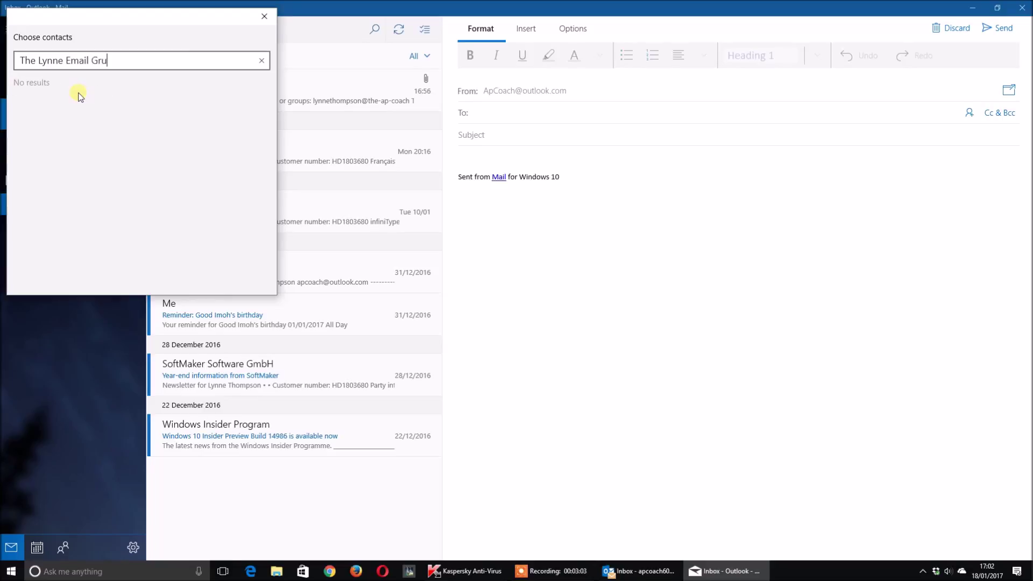
pyautogui.press('BackSpace')
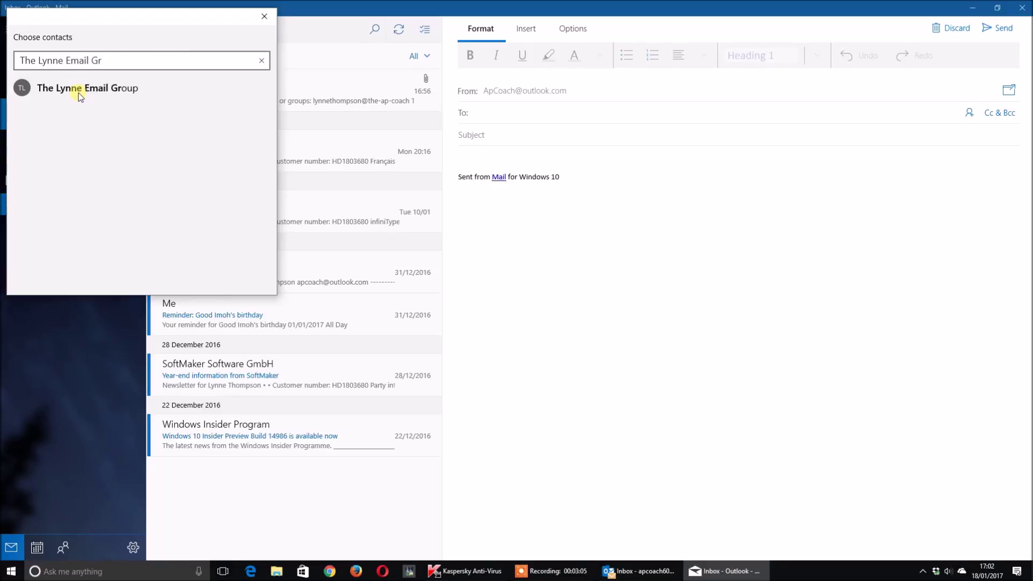
pyautogui.click(119, 88)
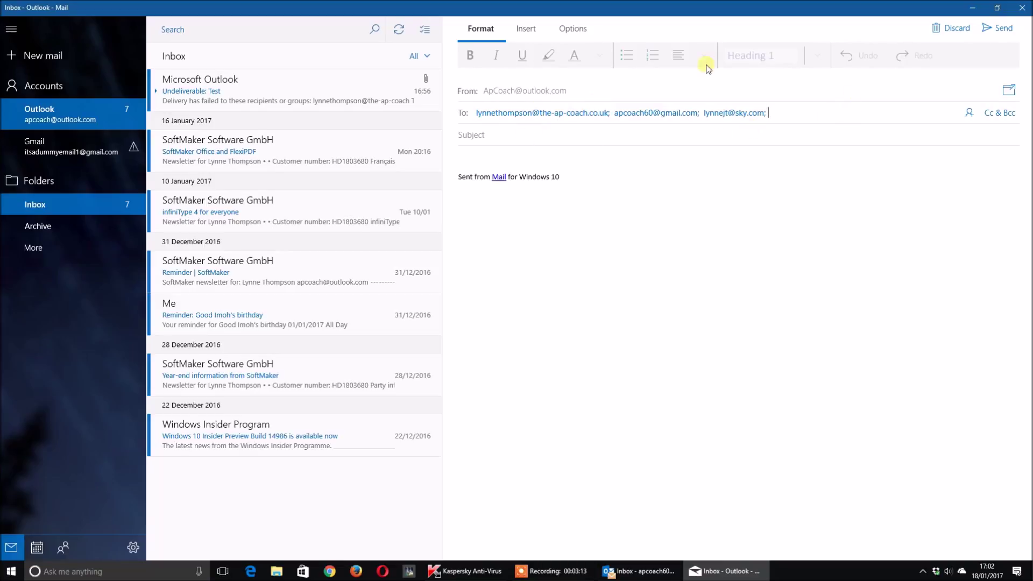
# Step: Send the email with 'Test' as subject and body, then minimise Mail
pyautogui.click(495, 142)
pyautogui.write('Test')
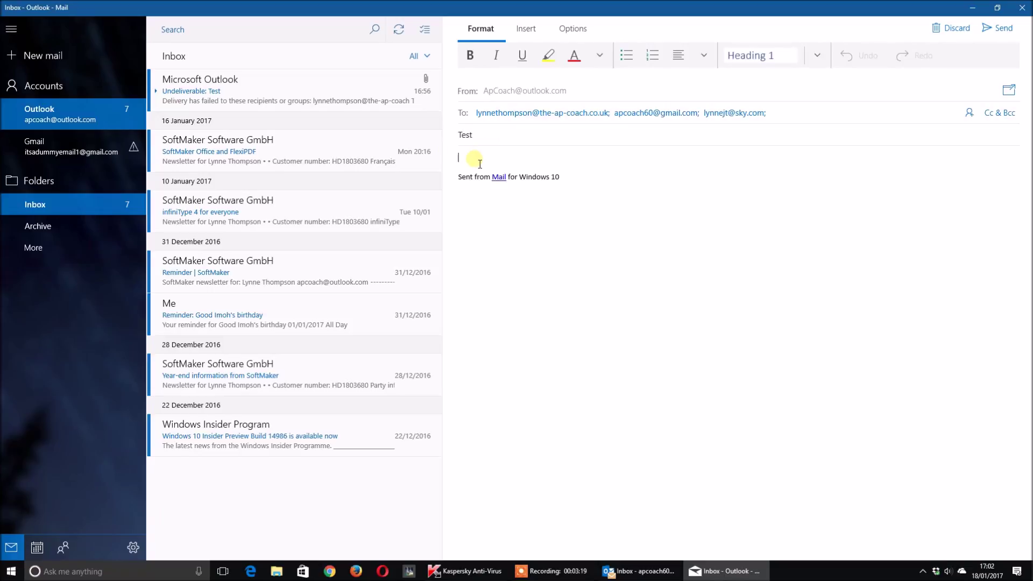
pyautogui.write('Test')
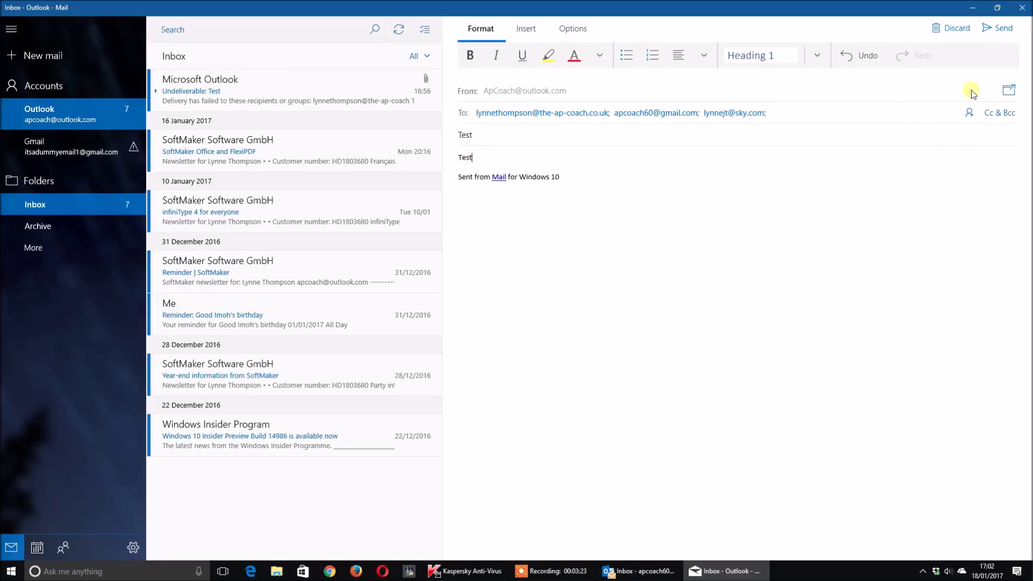
pyautogui.click(1005, 33)
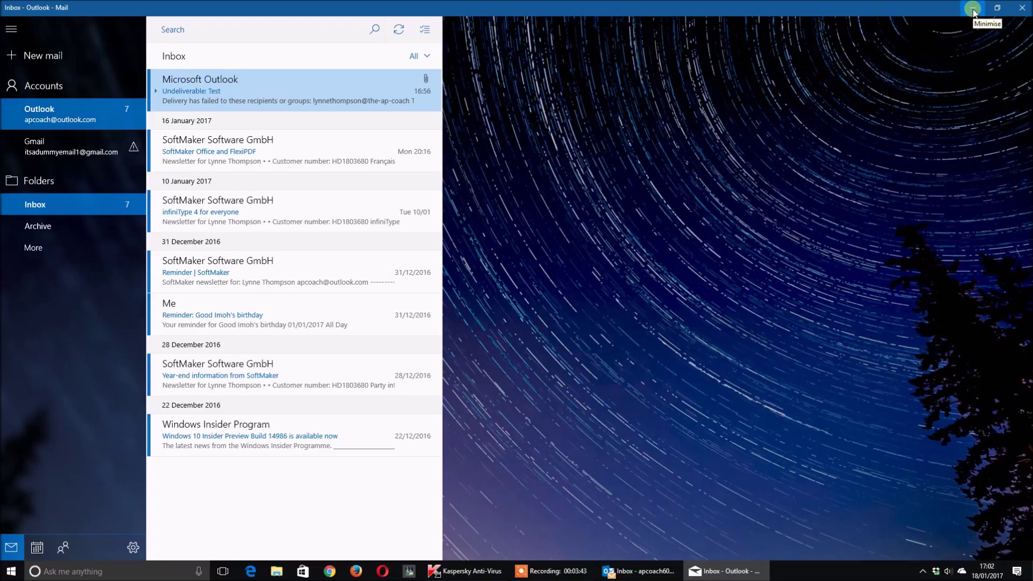
pyautogui.click(975, 10)
pyautogui.moveTo(638, 571)
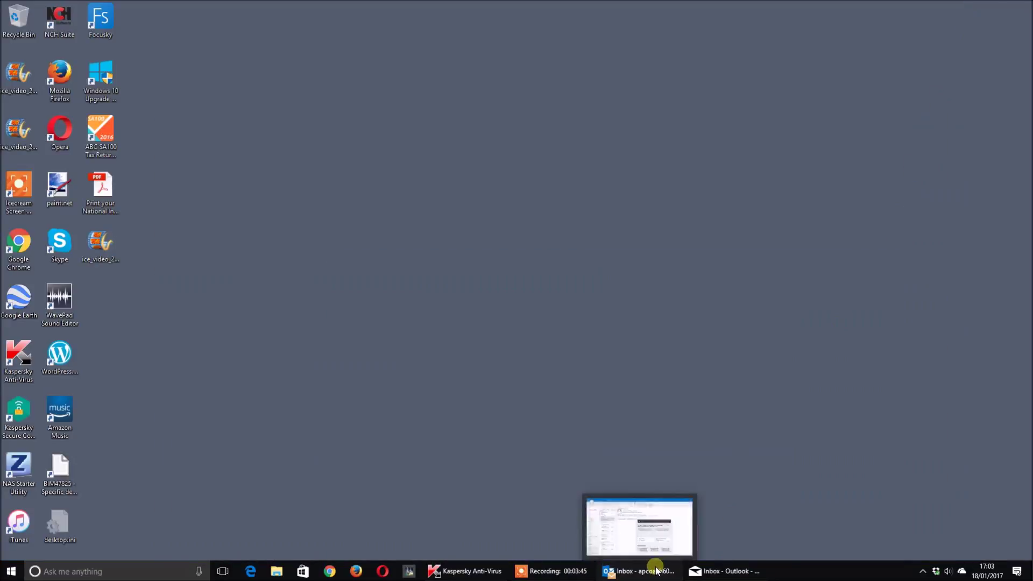
# Step: Bring up Outlook and open the newly received Test email
pyautogui.click(639, 527)
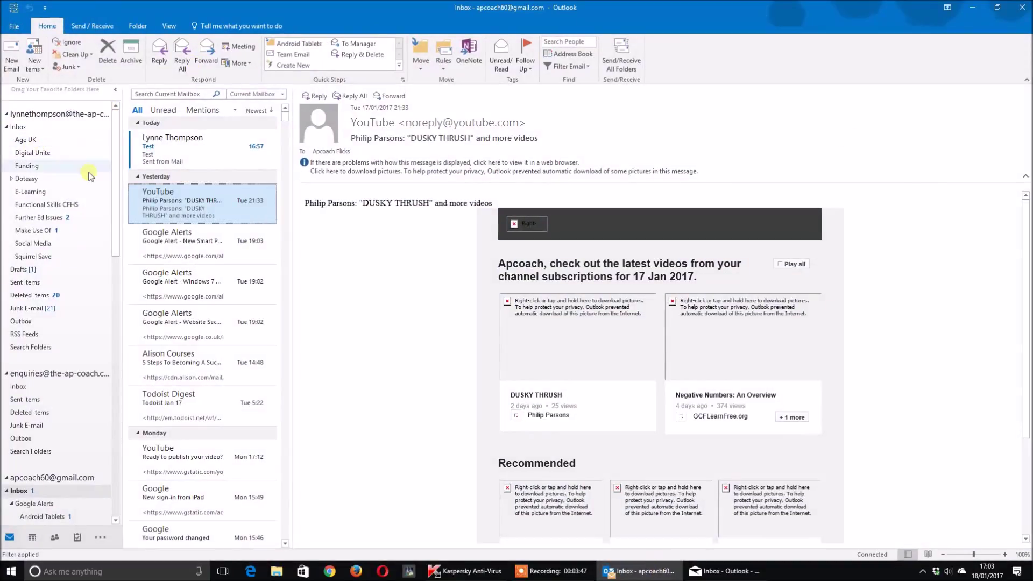
pyautogui.moveTo(202, 148)
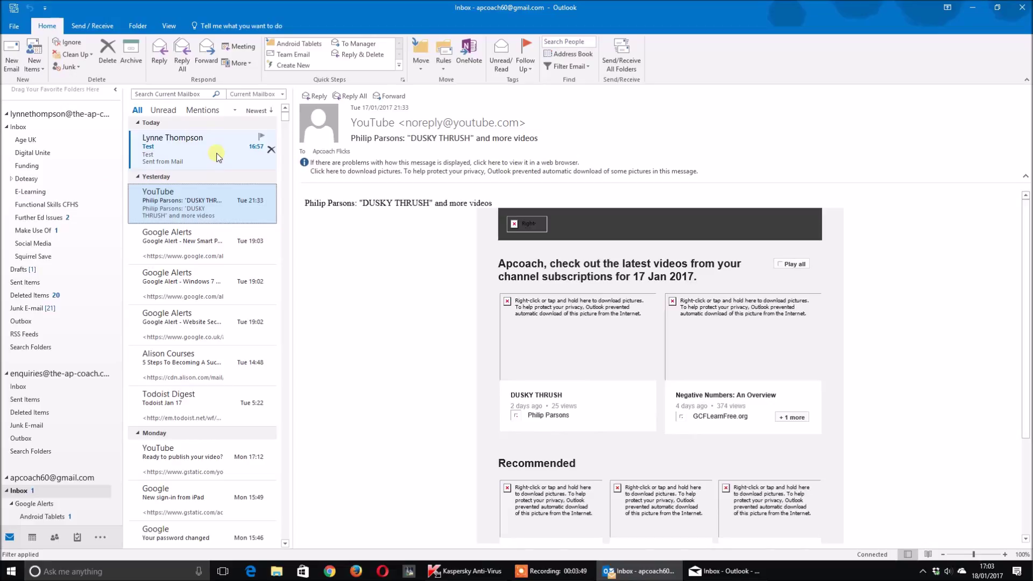
pyautogui.click(216, 152)
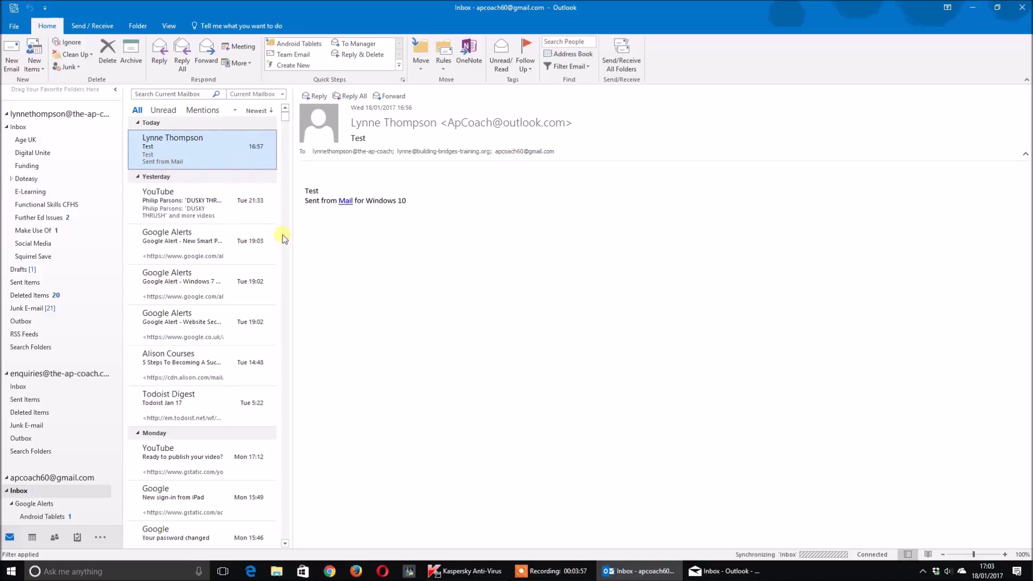
pyautogui.scroll(-5, 282, 238)
pyautogui.scroll(-5, 287, 243)
pyautogui.scroll(-5, 287, 282)
pyautogui.scroll(-5, 289, 325)
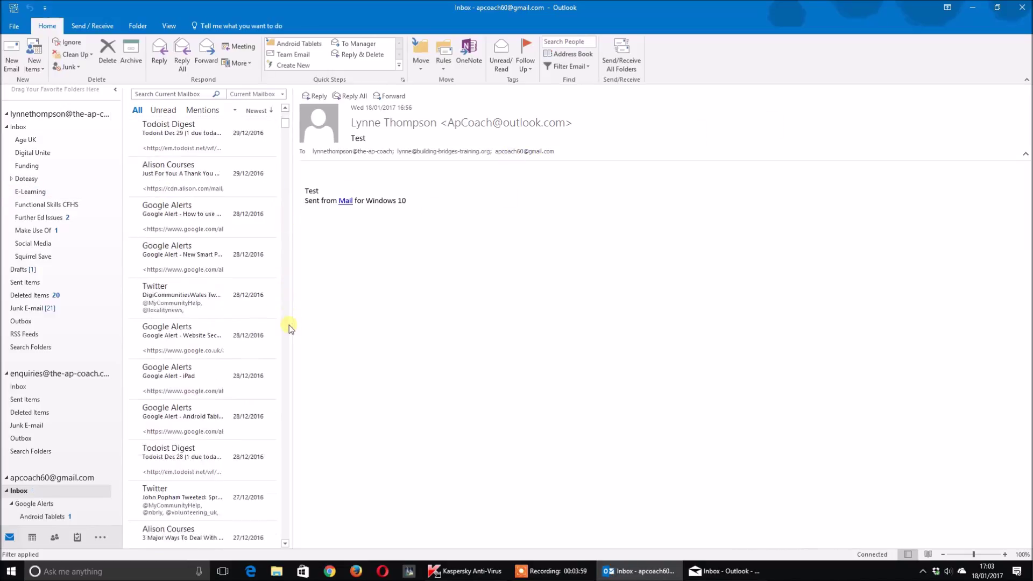
pyautogui.scroll(-5, 289, 325)
pyautogui.scroll(-5, 289, 337)
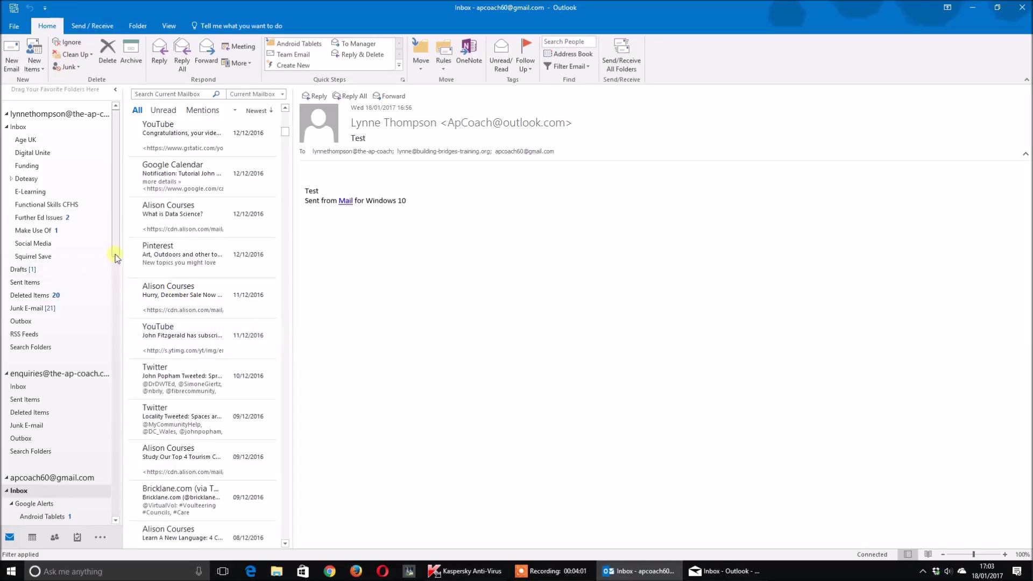
pyautogui.moveTo(116, 250); pyautogui.dragTo(115, 452)
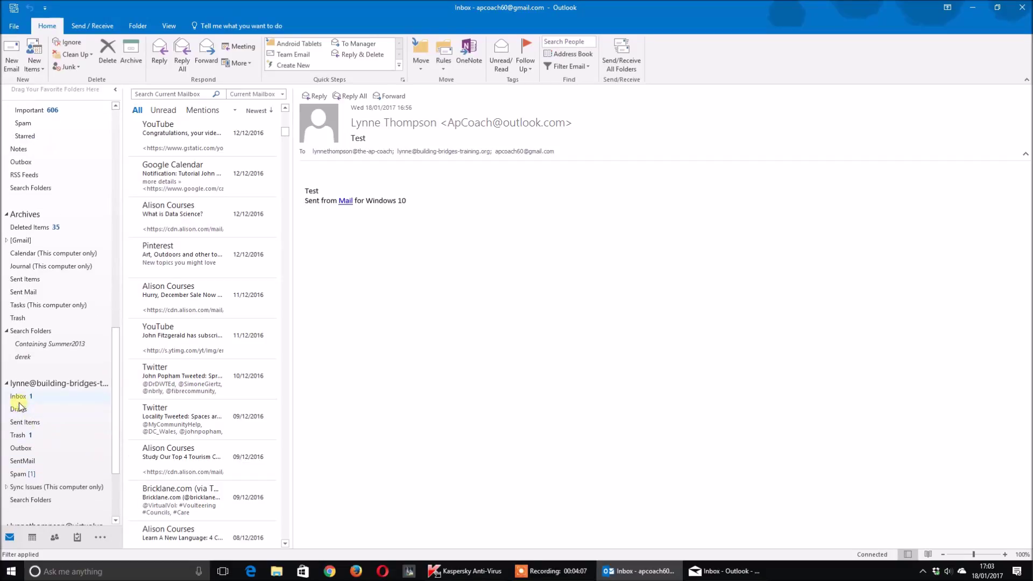